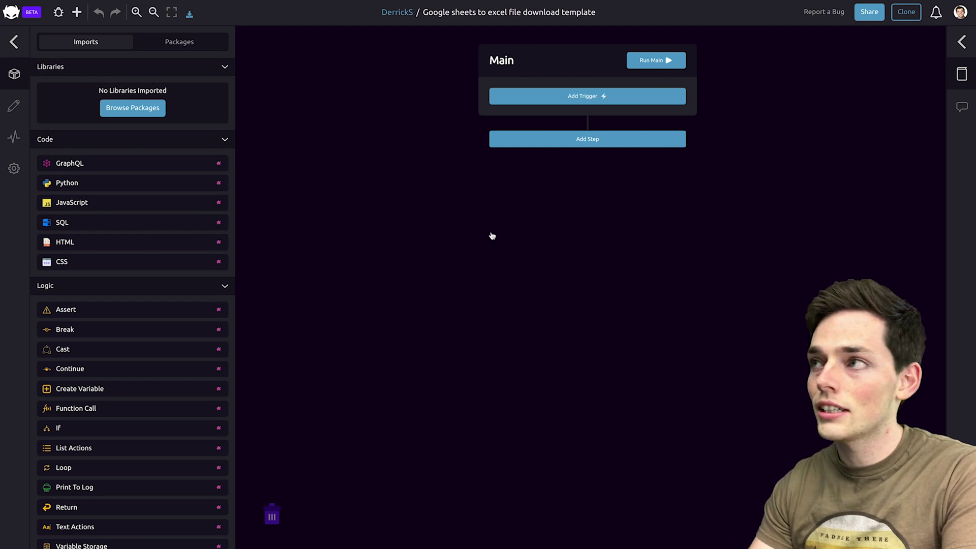
Find HTTP among the trigger packages and add it as a trigger of the Main flow.
{"action": "left_click", "coordinate": [179, 41]}
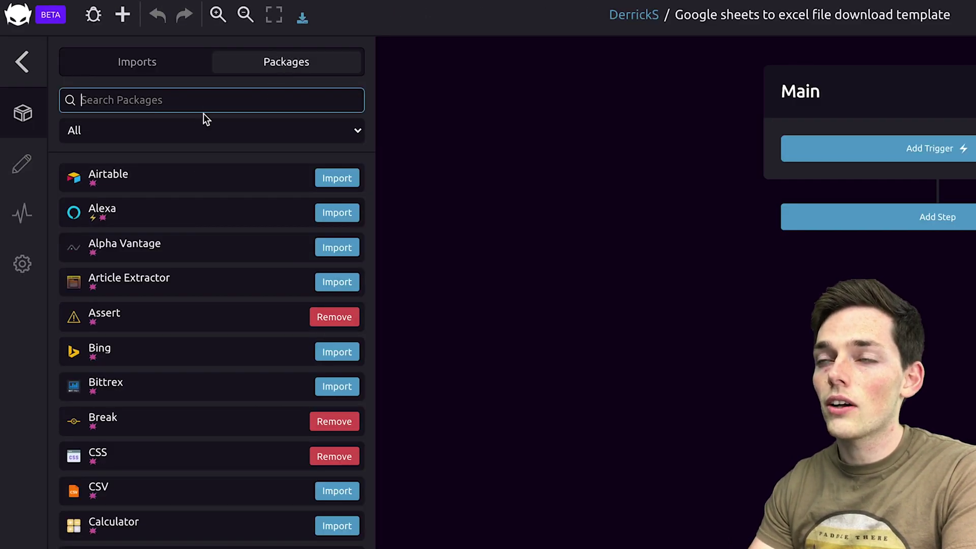
{"action": "left_click", "coordinate": [178, 133]}
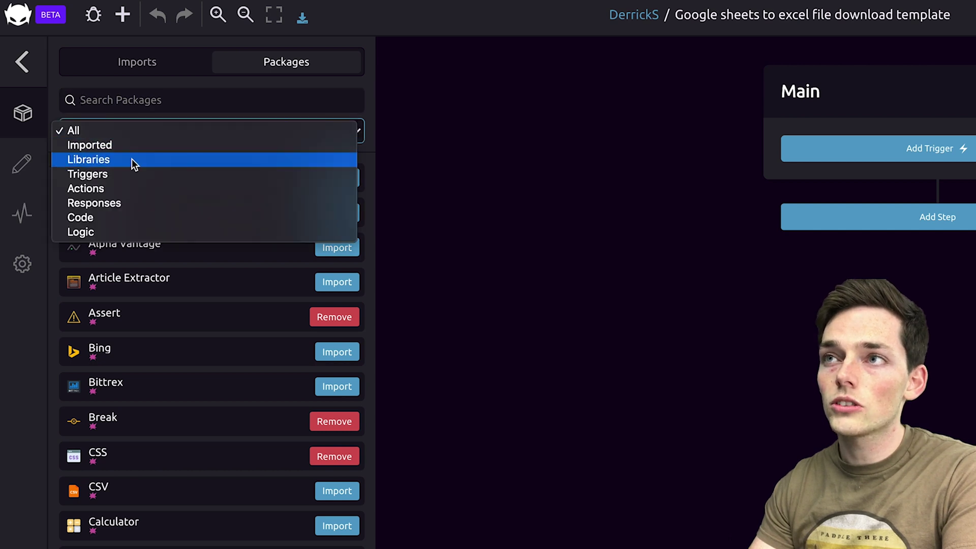
{"action": "left_click", "coordinate": [125, 175]}
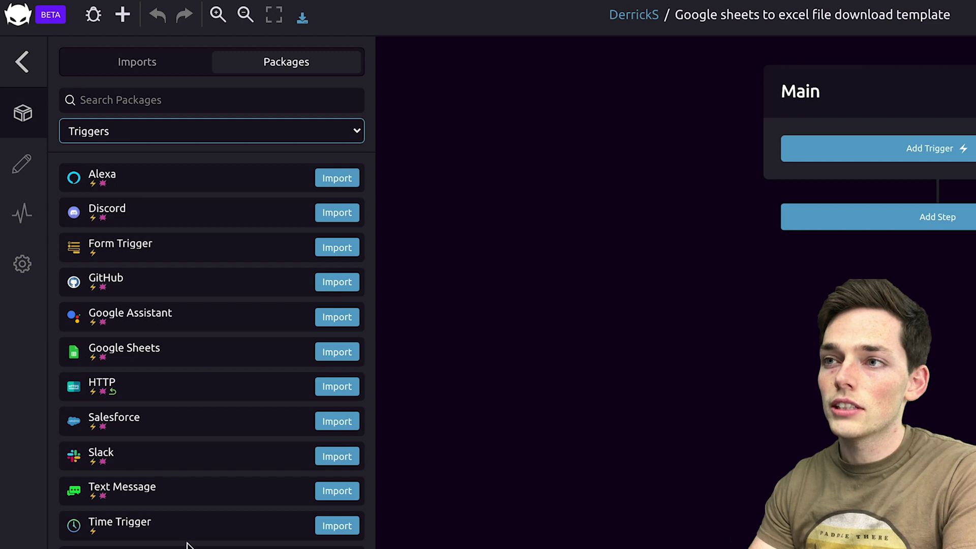
{"action": "left_click_drag", "start_coordinate": [132, 394], "coordinate": [885, 139]}
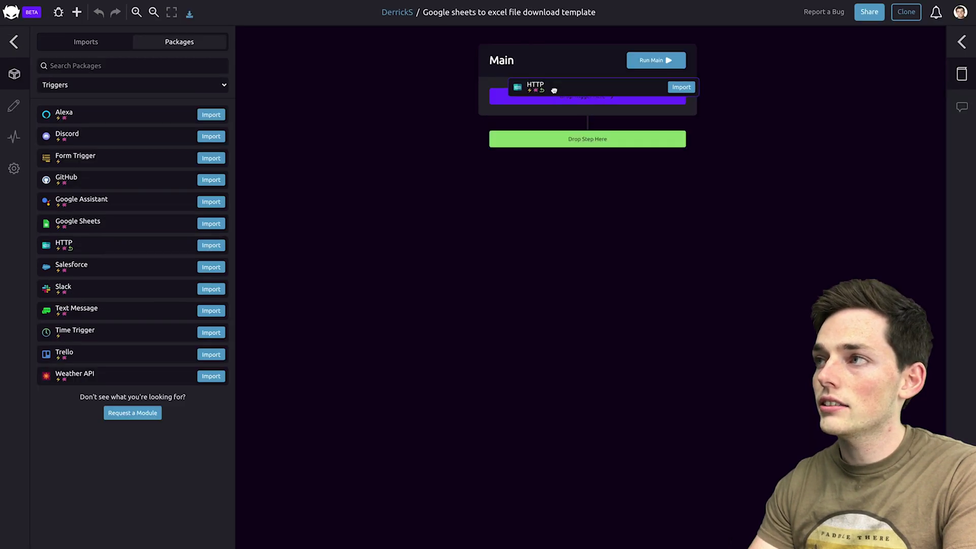
{"action": "left_click_drag", "start_coordinate": [554, 90], "coordinate": [554, 91]}
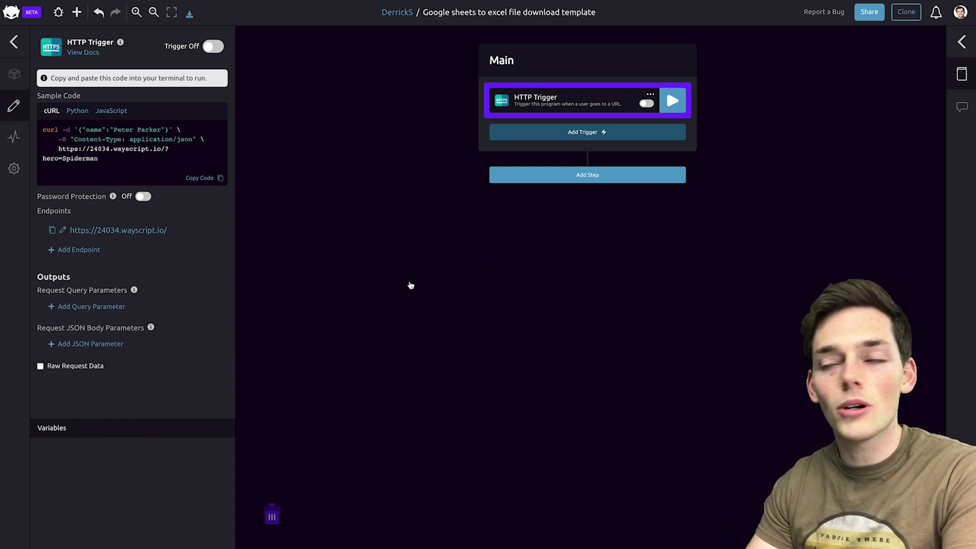
Add a Google Sheets step to the flow after the HTTP trigger.
{"action": "left_click", "coordinate": [549, 177]}
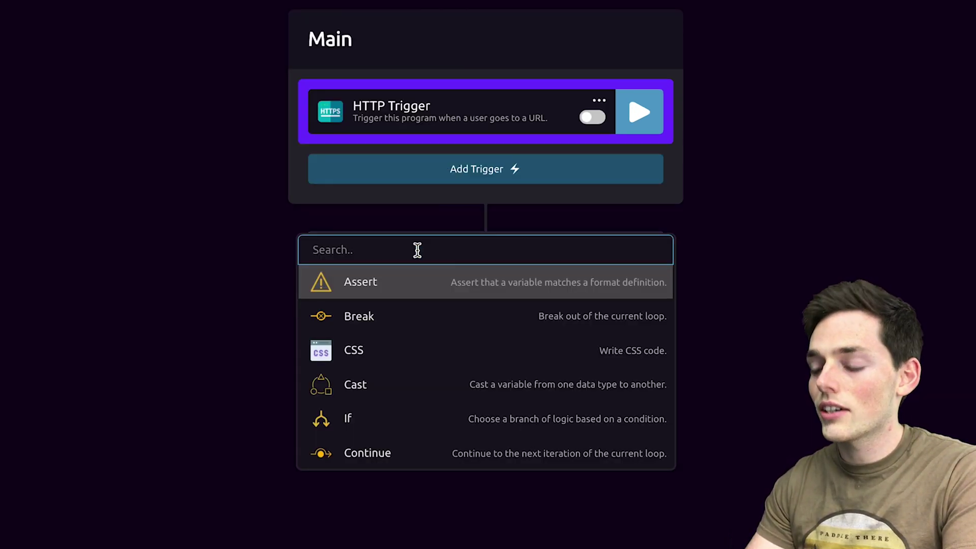
{"action": "type", "text": "google"}
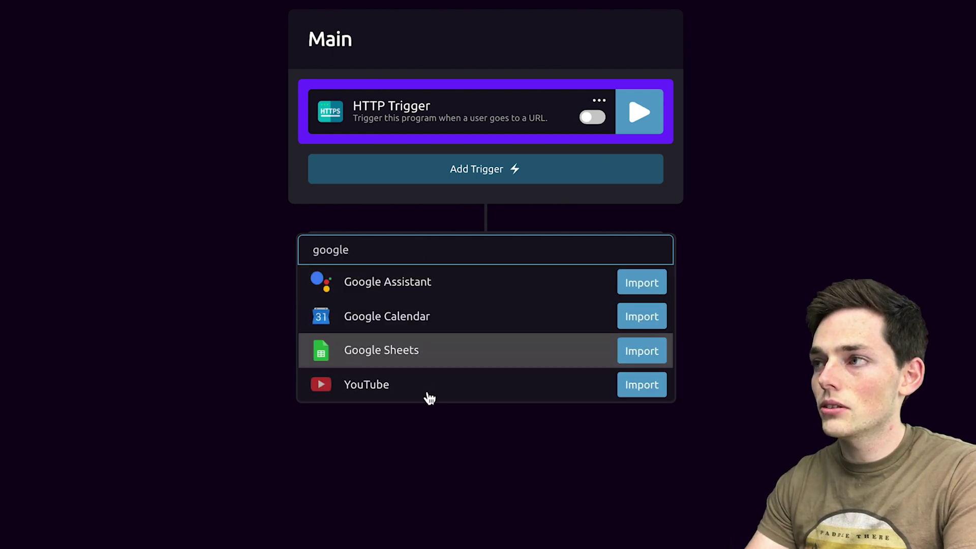
{"action": "left_click", "coordinate": [444, 352]}
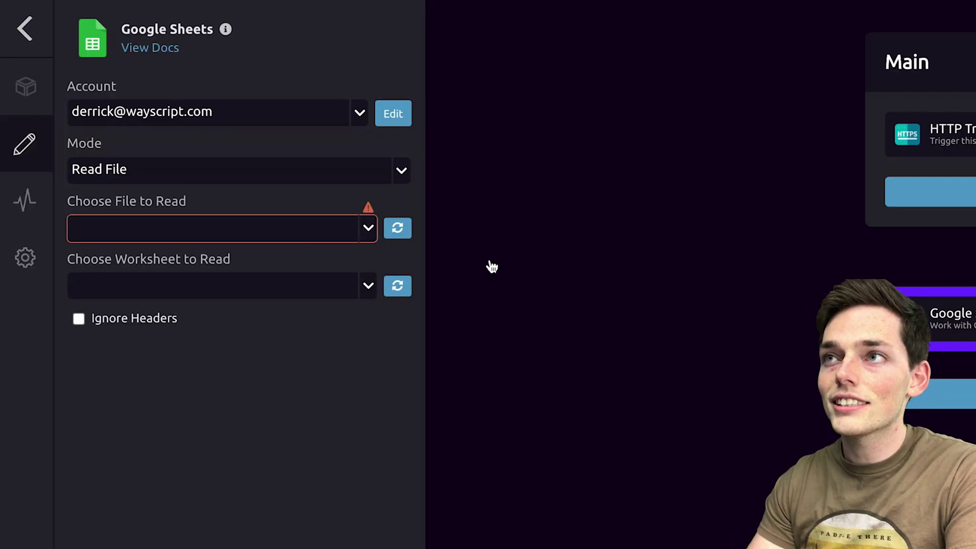
Set the Google Sheets step to read Sheet1 of PublicDoc, ignoring headers, and import both columns.
{"action": "left_click", "coordinate": [371, 232]}
{"action": "left_click", "coordinate": [157, 289]}
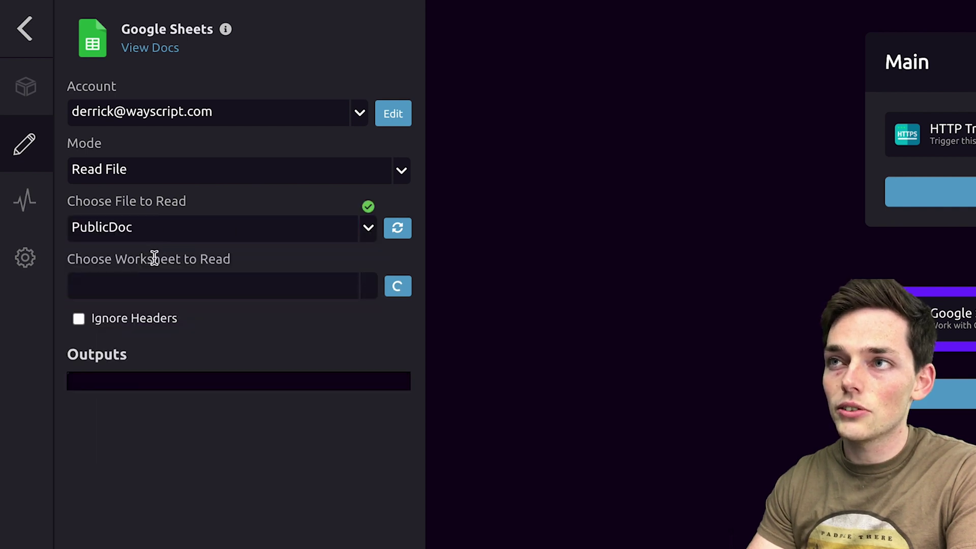
{"action": "left_click", "coordinate": [164, 317]}
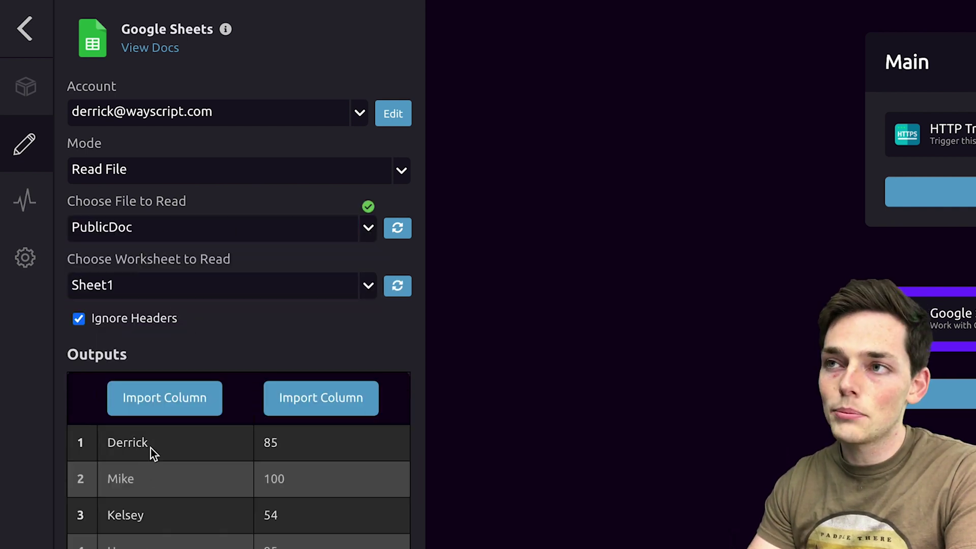
{"action": "left_click", "coordinate": [174, 404]}
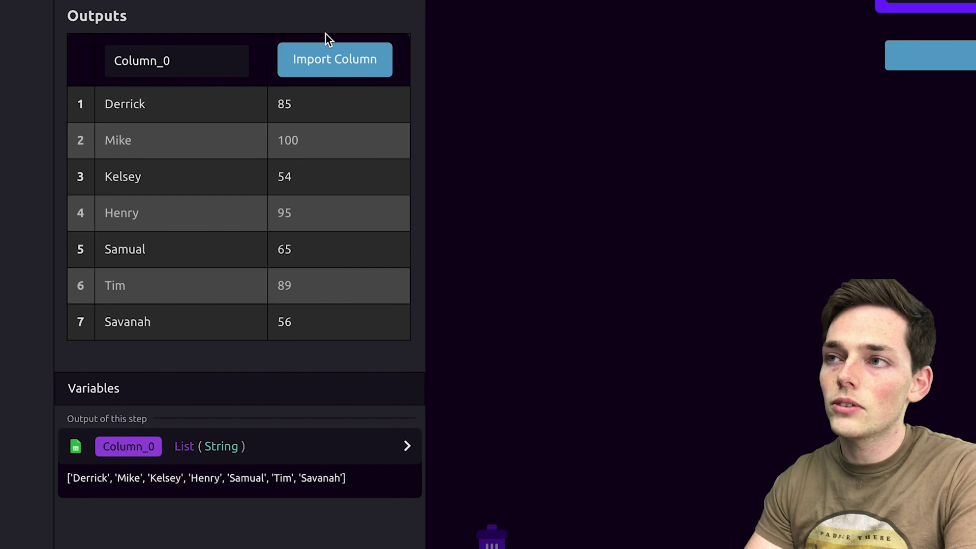
{"action": "left_click", "coordinate": [323, 67]}
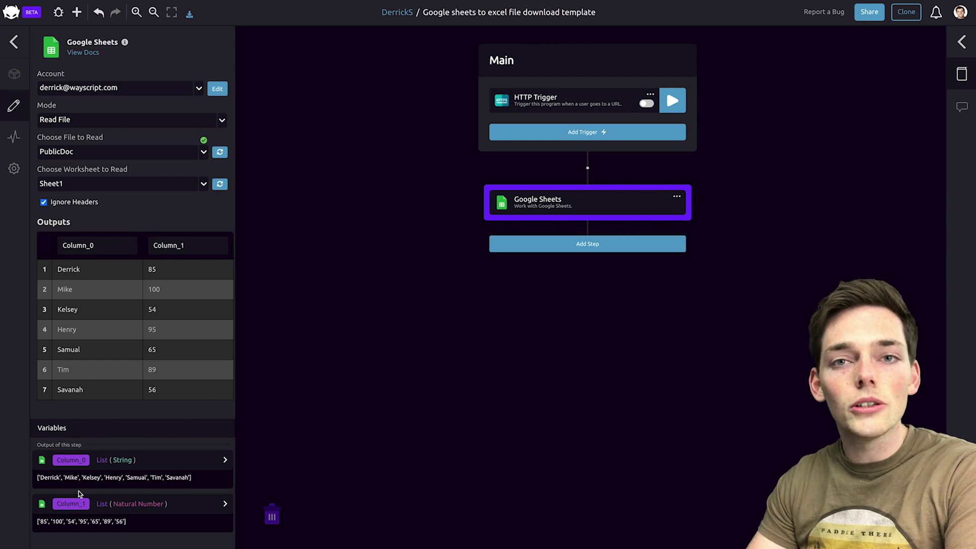
Add a Loop step after Google Sheets that iterates over Column_0 with its item variable named Names.
{"action": "left_click", "coordinate": [577, 244]}
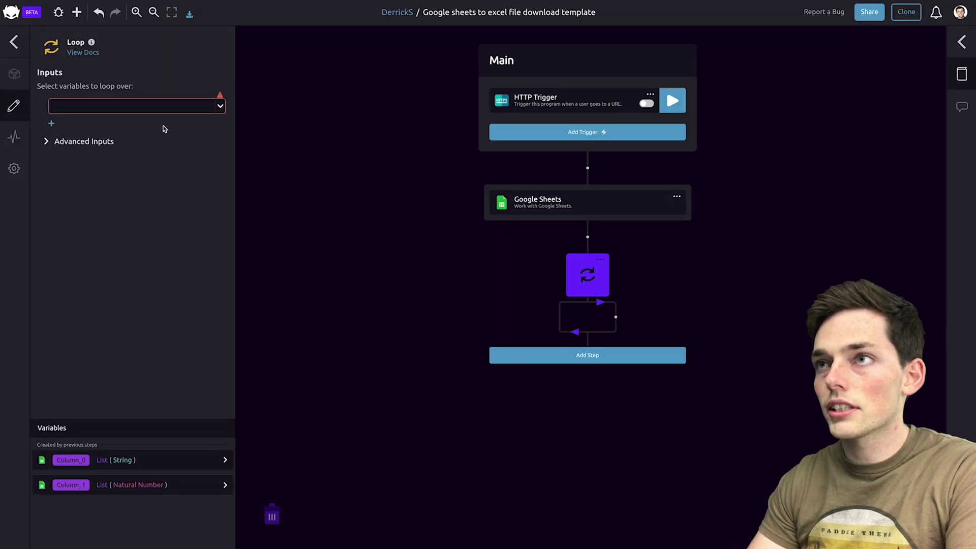
{"action": "left_click", "coordinate": [153, 103]}
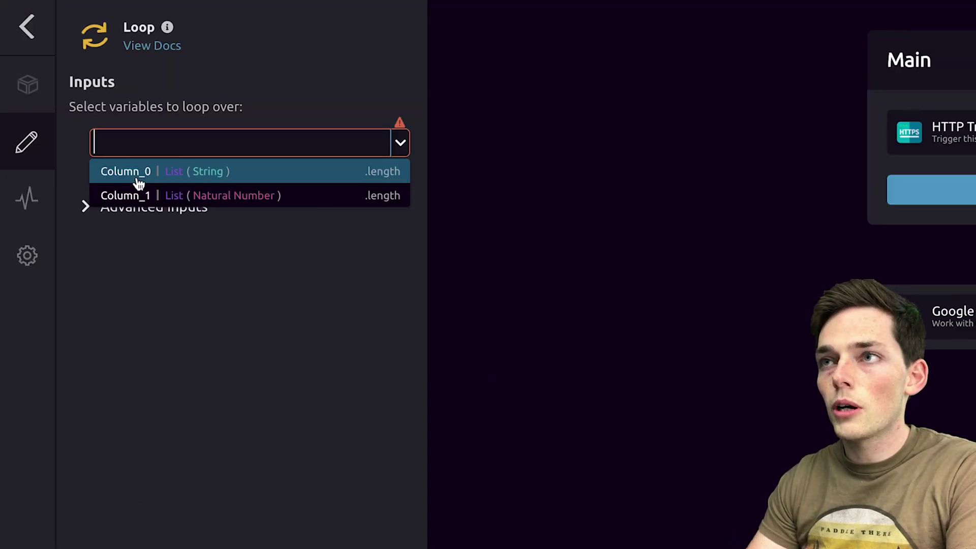
{"action": "left_click", "coordinate": [138, 183]}
{"action": "left_click", "coordinate": [307, 141]}
{"action": "double_click", "coordinate": [310, 139]}
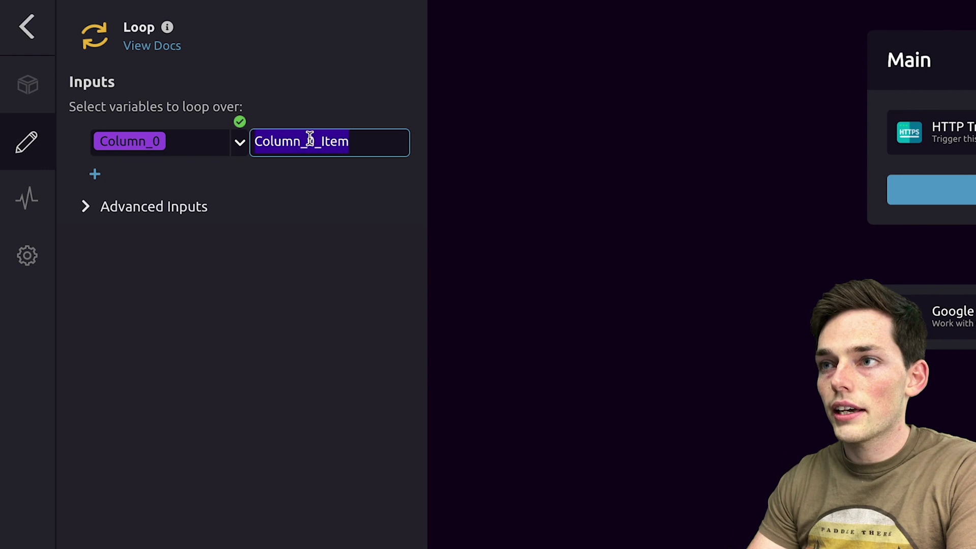
{"action": "type", "text": "Names"}
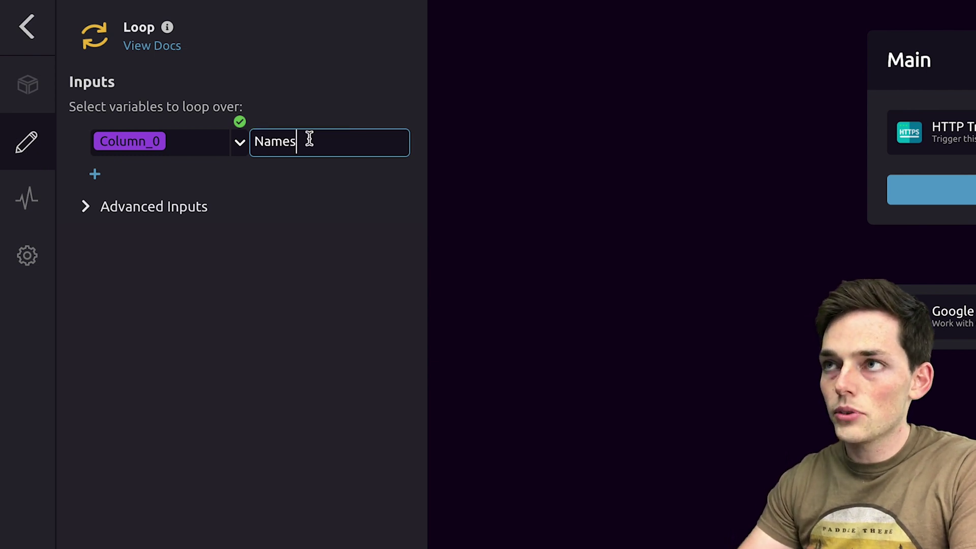
Add Column_1 as a second variable of the loop and name its item variable Scores.
{"action": "left_click", "coordinate": [103, 176]}
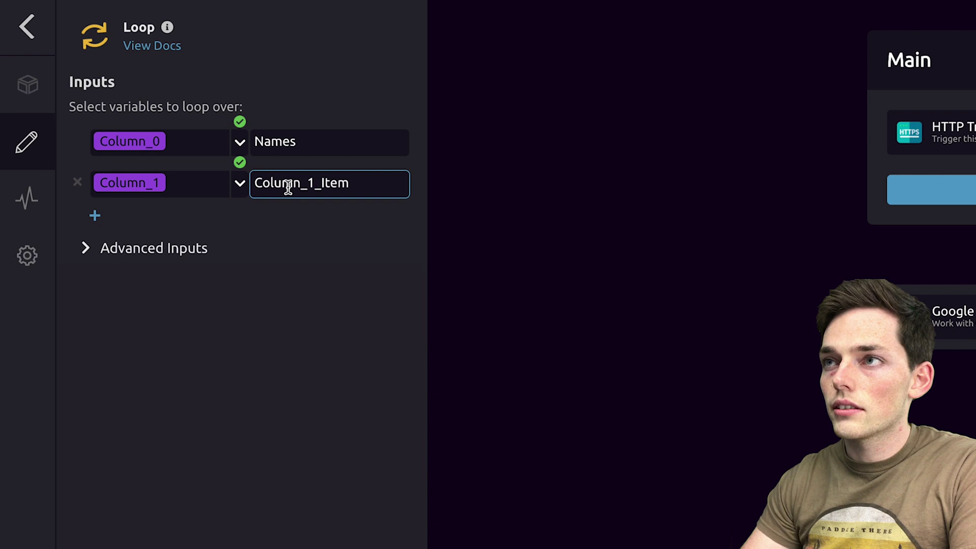
{"action": "double_click", "coordinate": [287, 184]}
{"action": "type", "text": "Scores"}
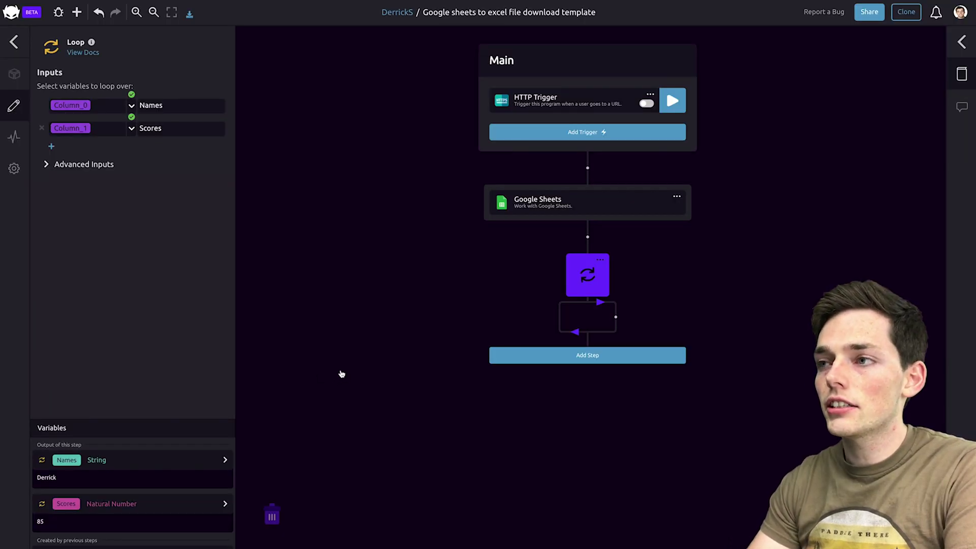
{"action": "left_click", "coordinate": [341, 374]}
Search all packages for "excel" and place the Excel module inside the loop.
{"action": "left_click", "coordinate": [137, 85]}
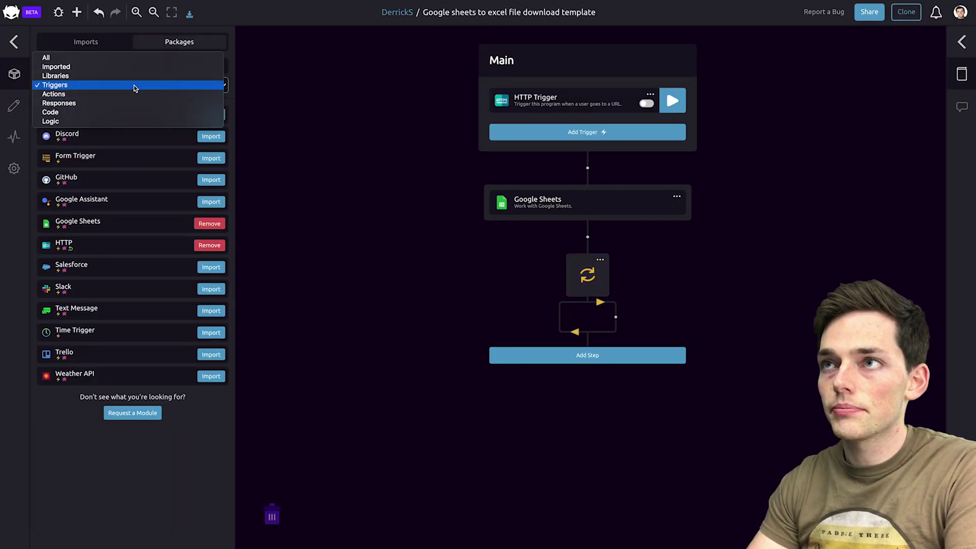
{"action": "left_click", "coordinate": [114, 59]}
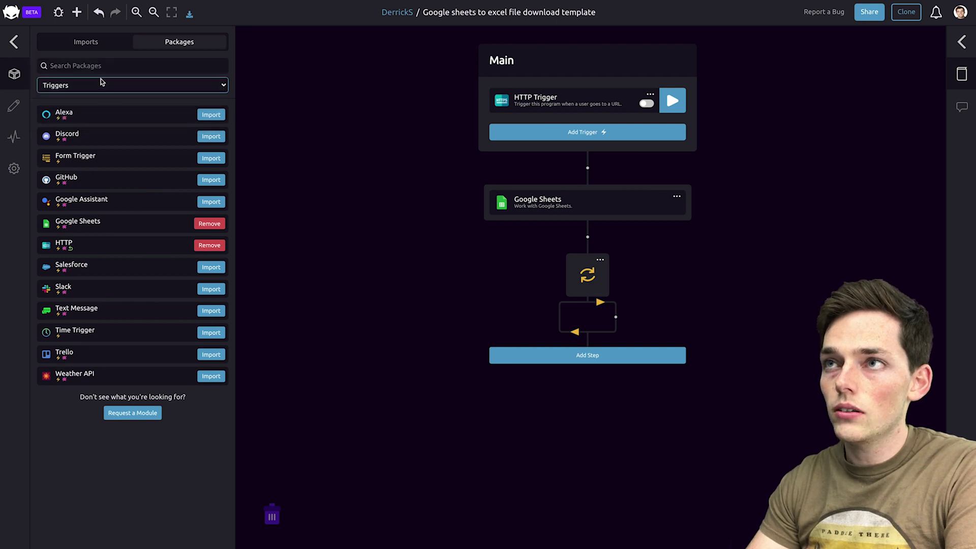
{"action": "left_click", "coordinate": [114, 66]}
{"action": "type", "text": "excel"}
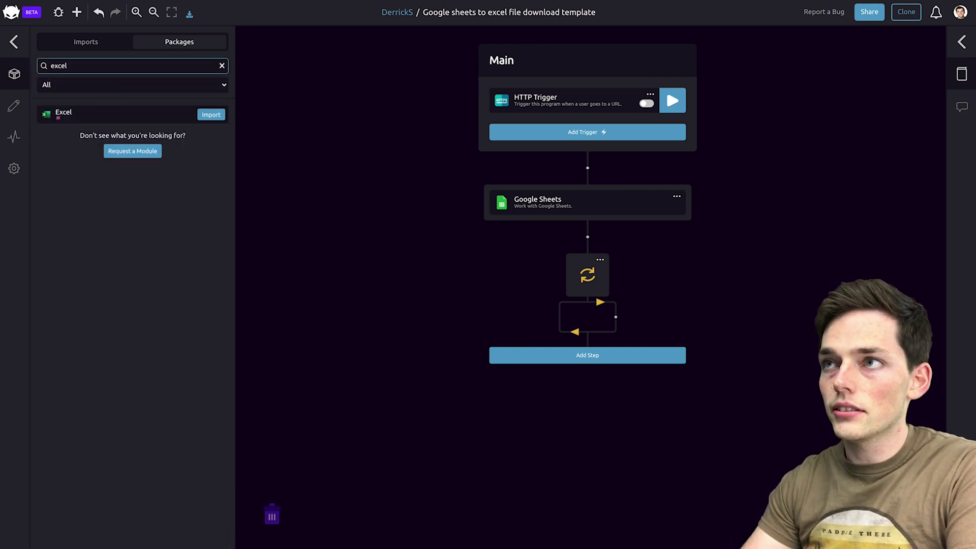
{"action": "left_click_drag", "start_coordinate": [63, 116], "coordinate": [615, 330]}
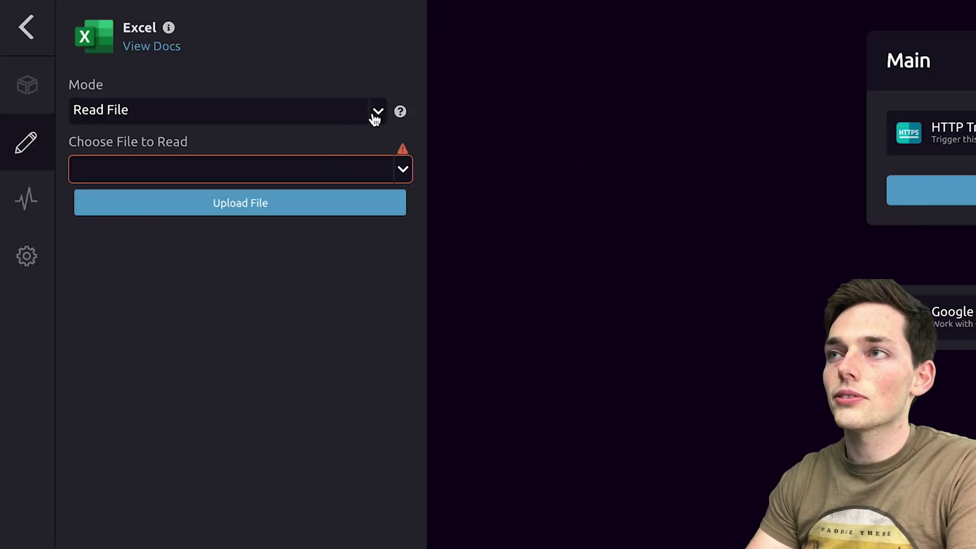
Set the Excel step to Write File mode for example.xlsx with the Replace File write mode.
{"action": "left_click", "coordinate": [375, 118]}
{"action": "left_click", "coordinate": [257, 178]}
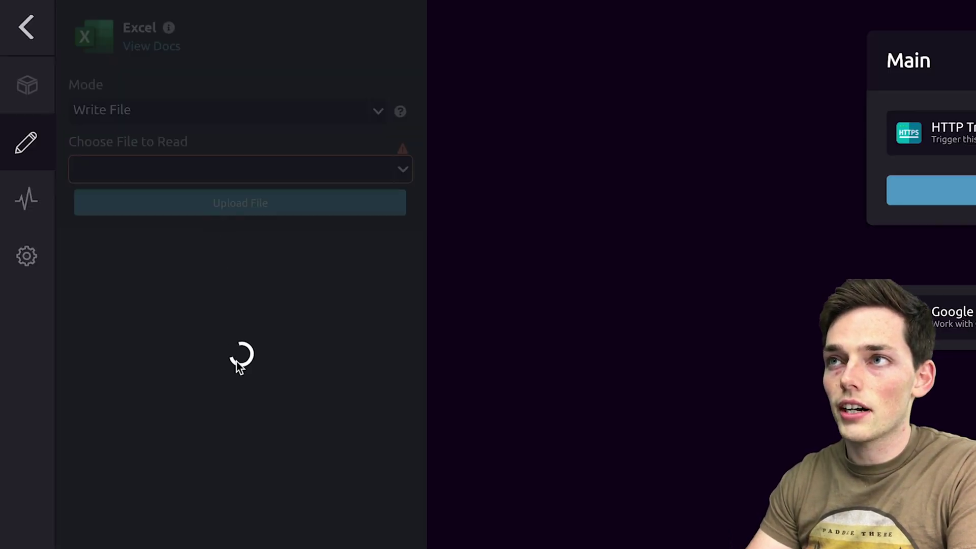
{"action": "left_click", "coordinate": [207, 234]}
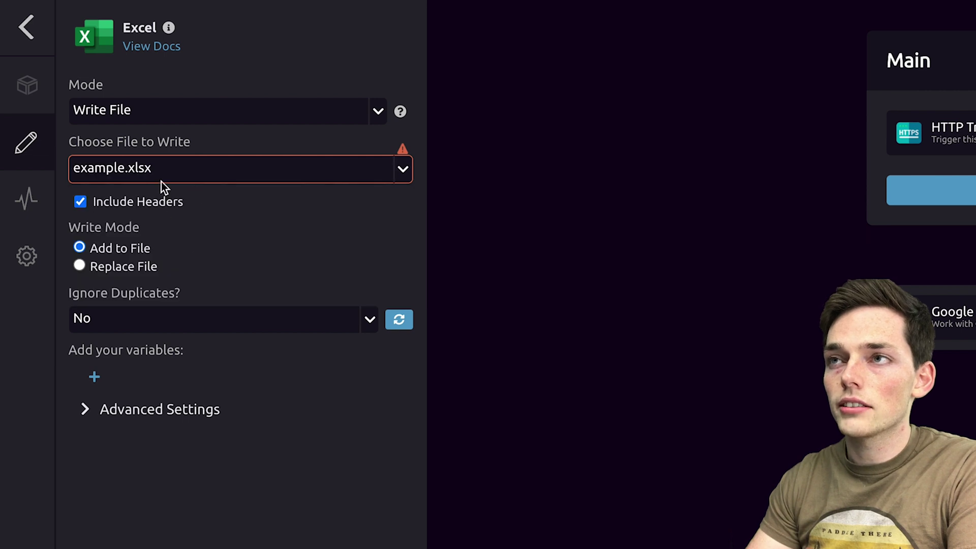
{"action": "left_click", "coordinate": [80, 269]}
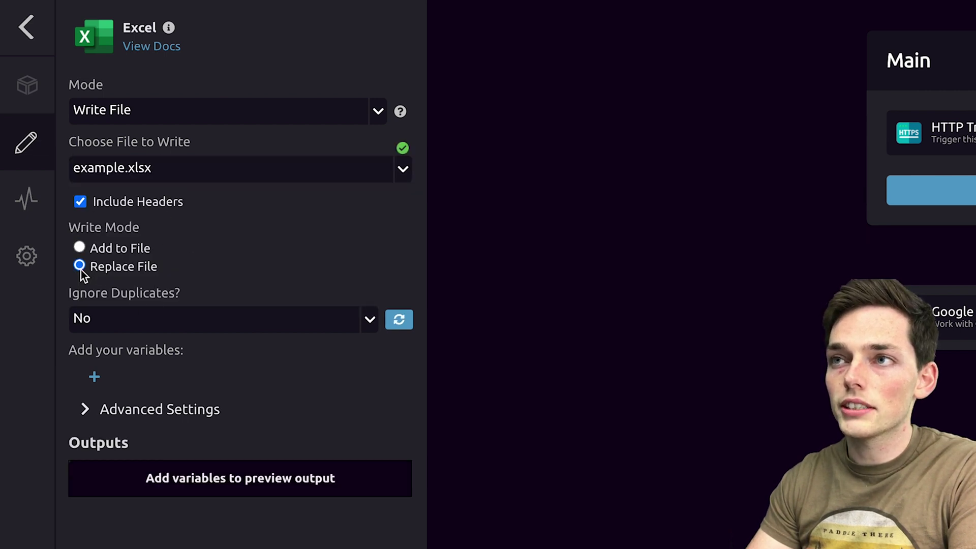
Exclude headers from the Excel output and add Names and Scores as its two written variables.
{"action": "left_click", "coordinate": [94, 379]}
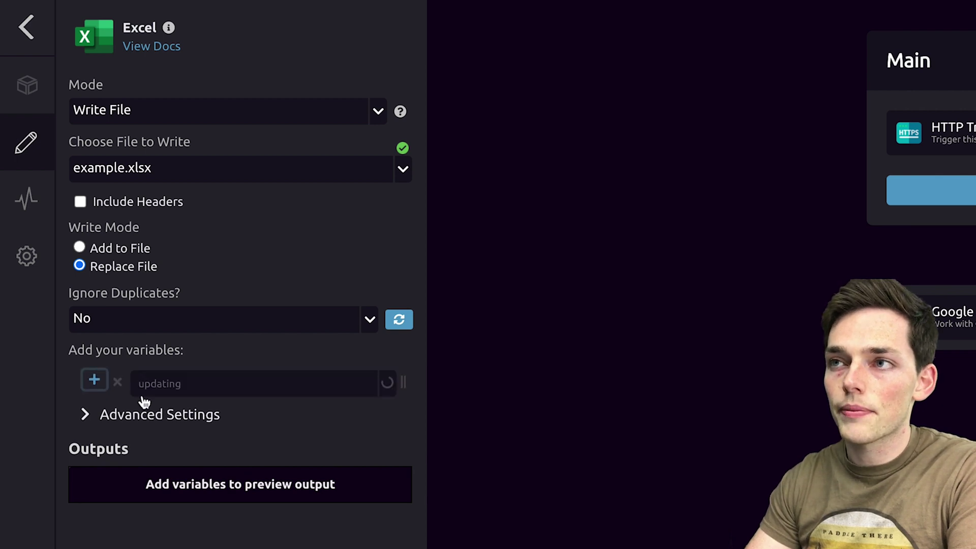
{"action": "left_click", "coordinate": [173, 384]}
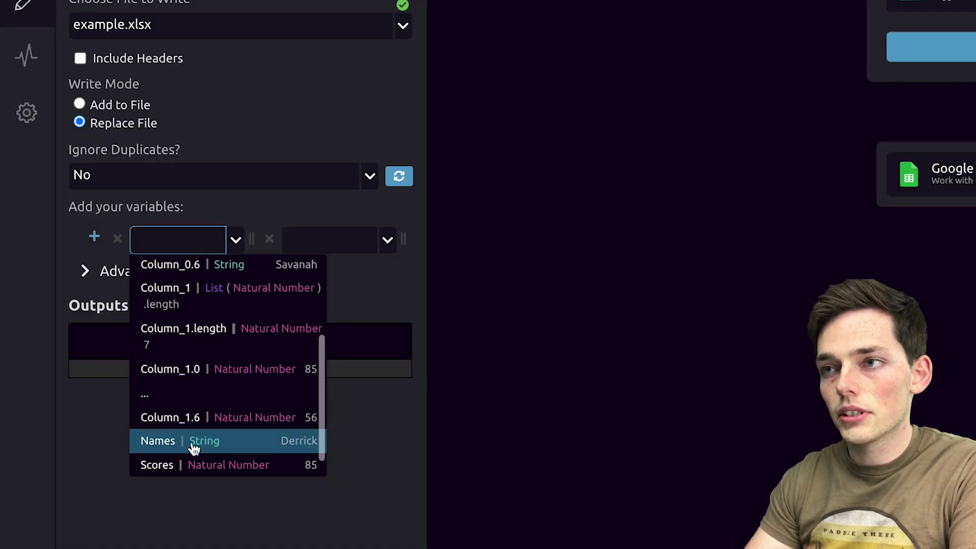
{"action": "left_click", "coordinate": [194, 447]}
{"action": "left_click", "coordinate": [316, 239]}
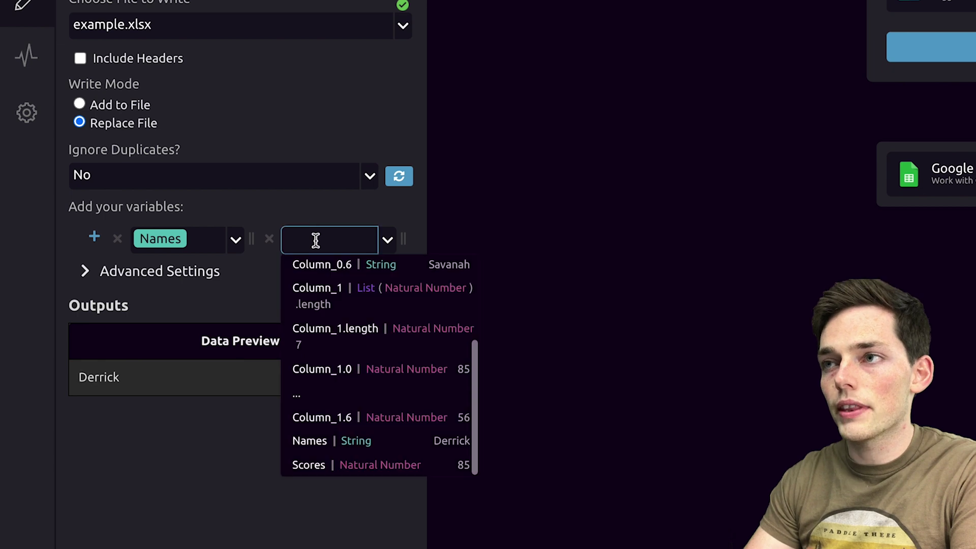
{"action": "left_click", "coordinate": [320, 464]}
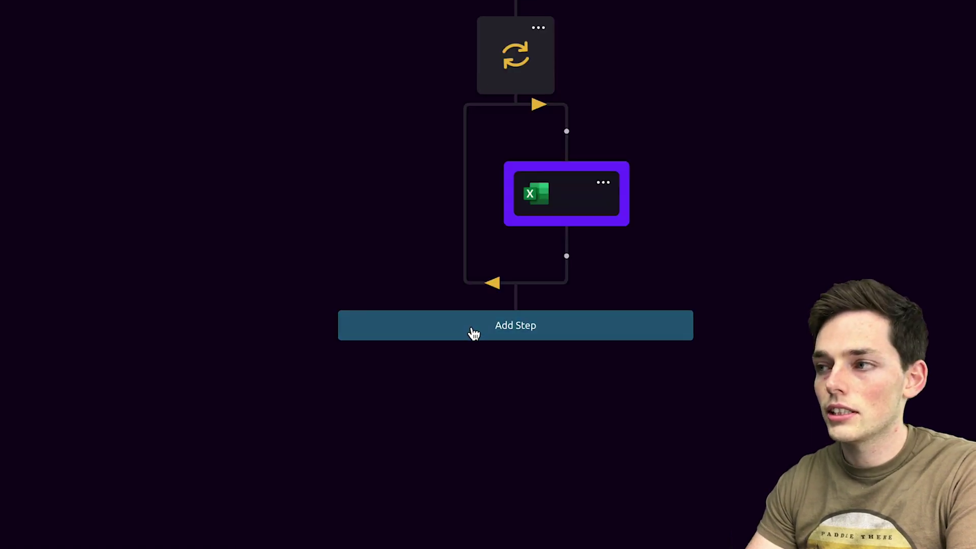
Add an HTTP Response step to the flow after the loop.
{"action": "left_click", "coordinate": [559, 424]}
{"action": "type", "text": "http"}
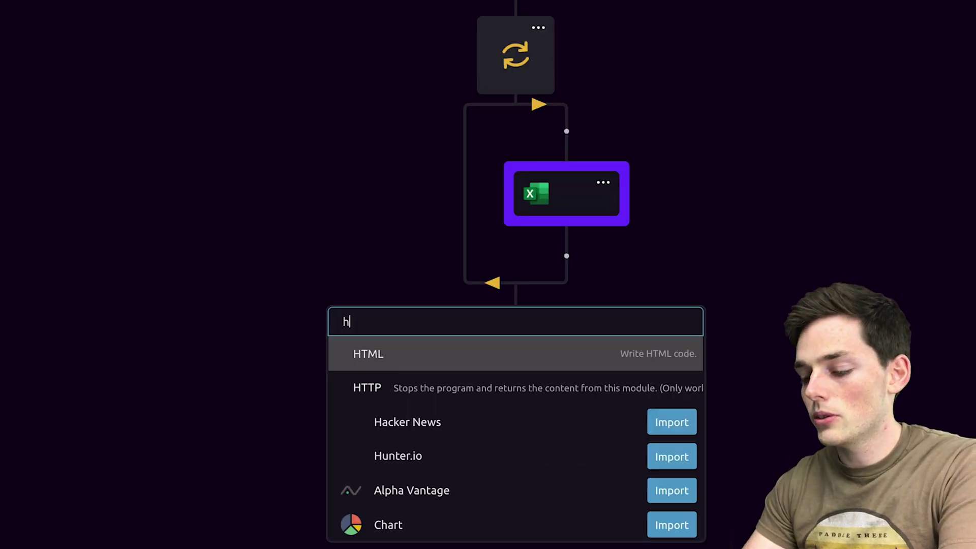
{"action": "key", "text": "Return"}
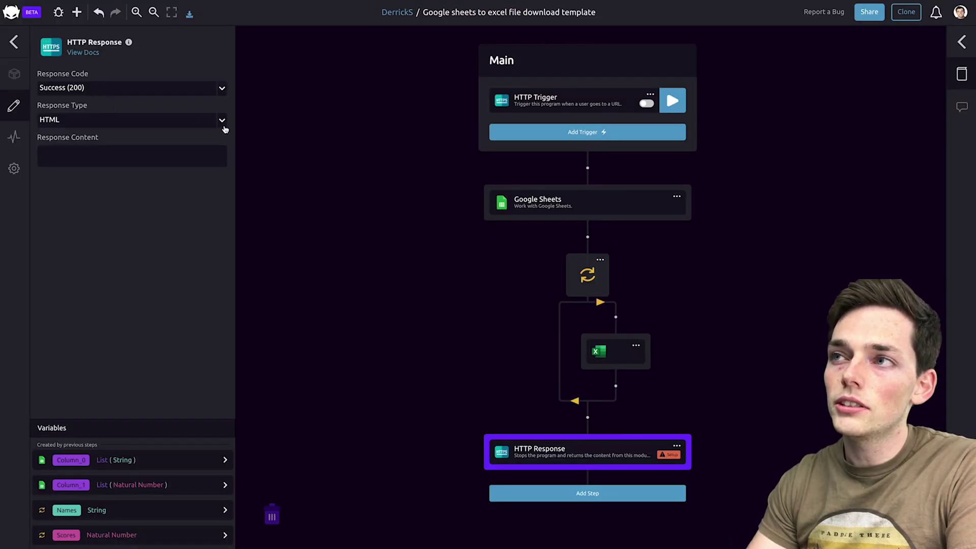
Set the HTTP Response type to File Download and choose example.xlsx as the returned file.
{"action": "left_click", "coordinate": [224, 126]}
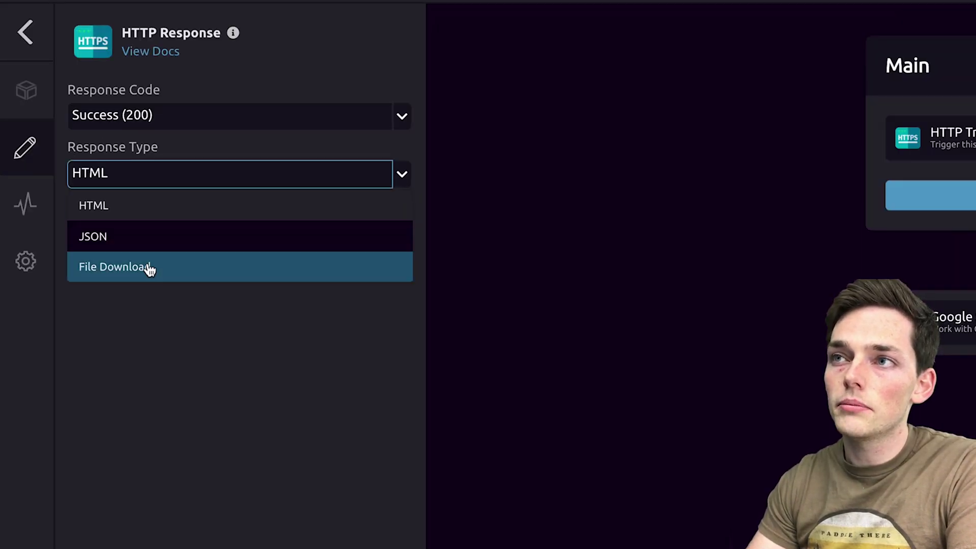
{"action": "left_click", "coordinate": [128, 270]}
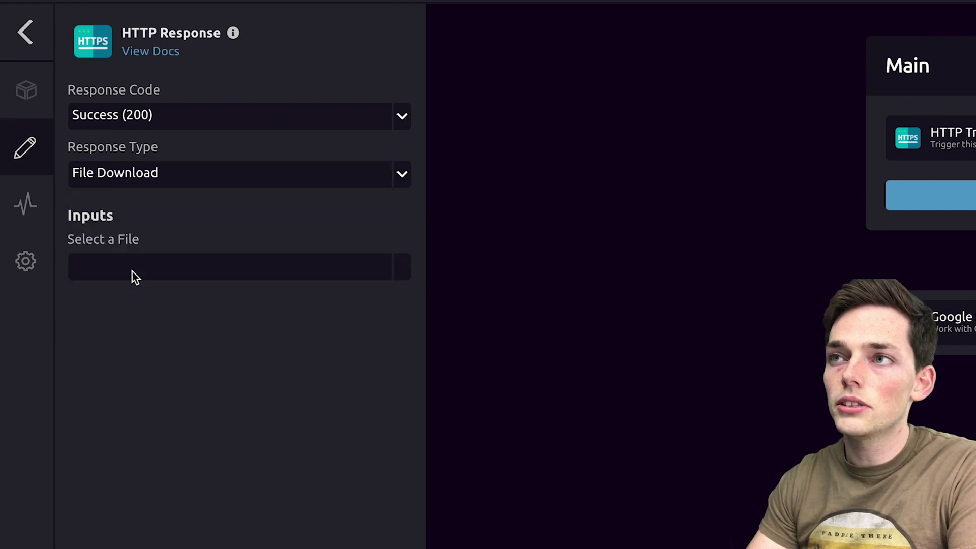
{"action": "left_click", "coordinate": [133, 270]}
{"action": "scroll", "coordinate": [179, 466], "scroll_direction": "down", "scroll_amount": 2}
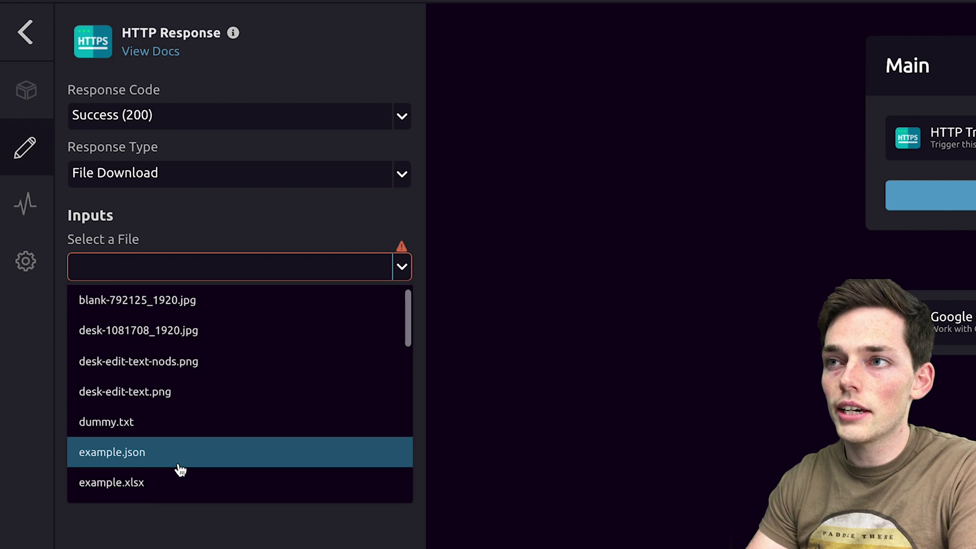
{"action": "left_click", "coordinate": [144, 452]}
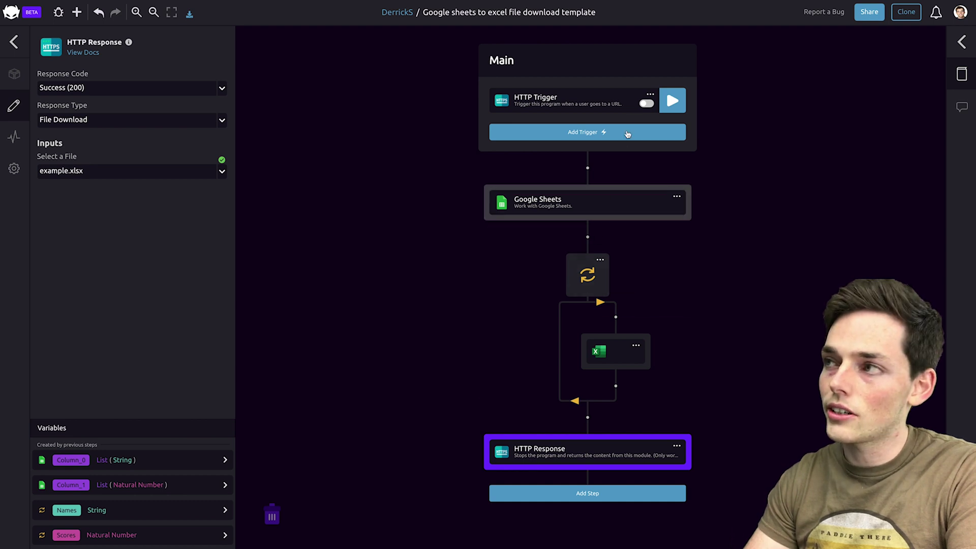
Turn on the HTTP trigger and open its endpoint URL to run the flow.
{"action": "left_click", "coordinate": [647, 103]}
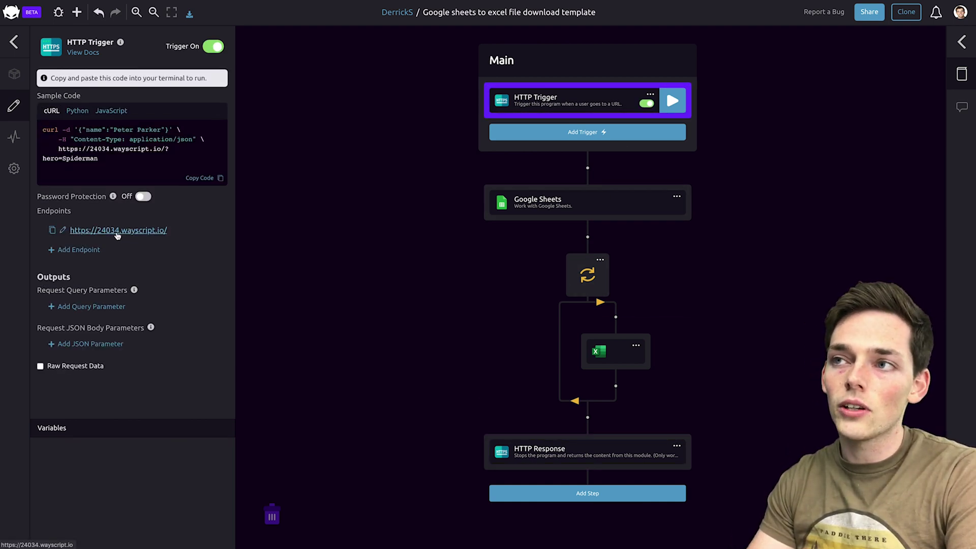
{"action": "left_click", "coordinate": [118, 231]}
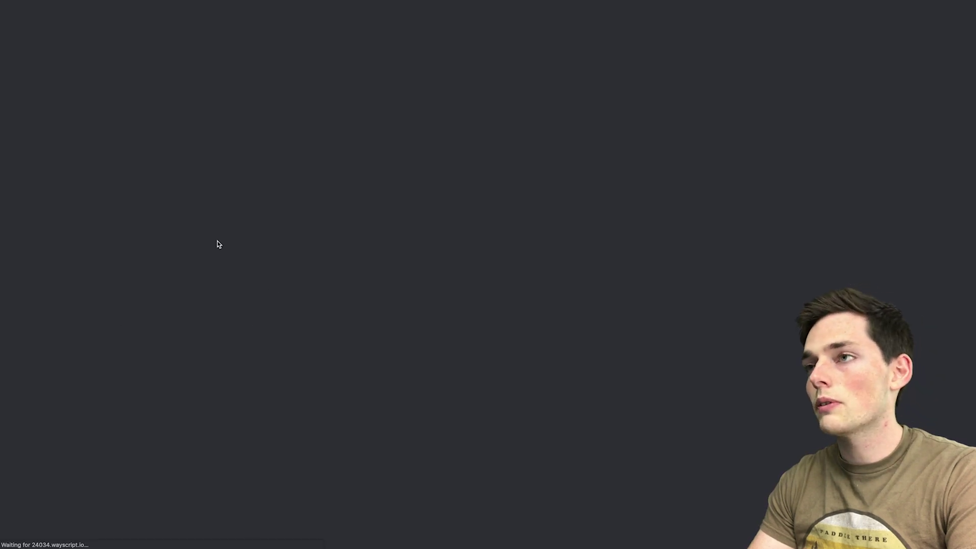